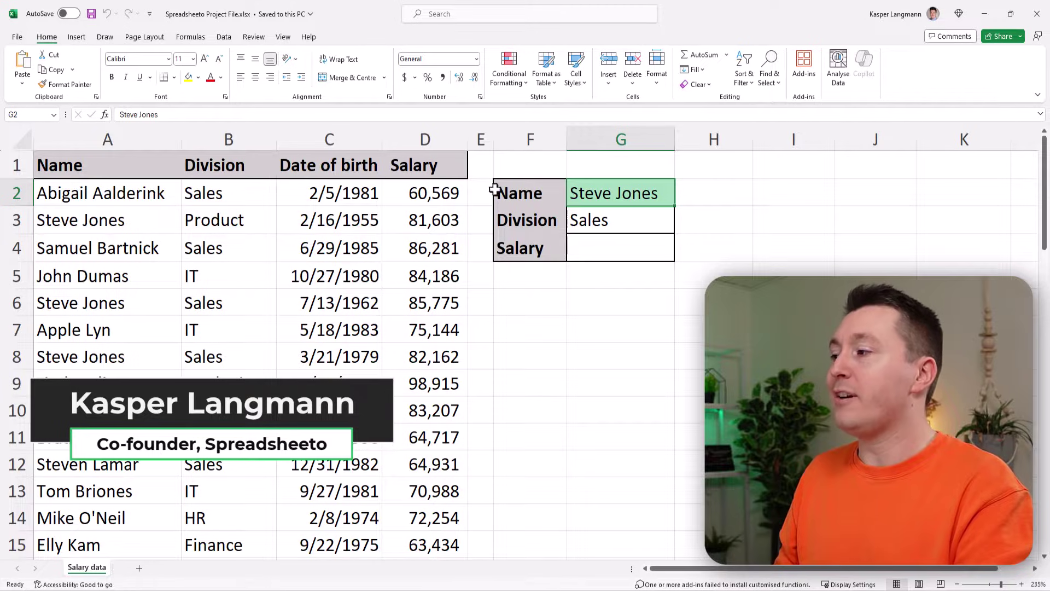
Enter =MATCH(G2,A:A,0) in the Salary cell G4 to find the looked-up name's row with an exact match.
click(612, 253)
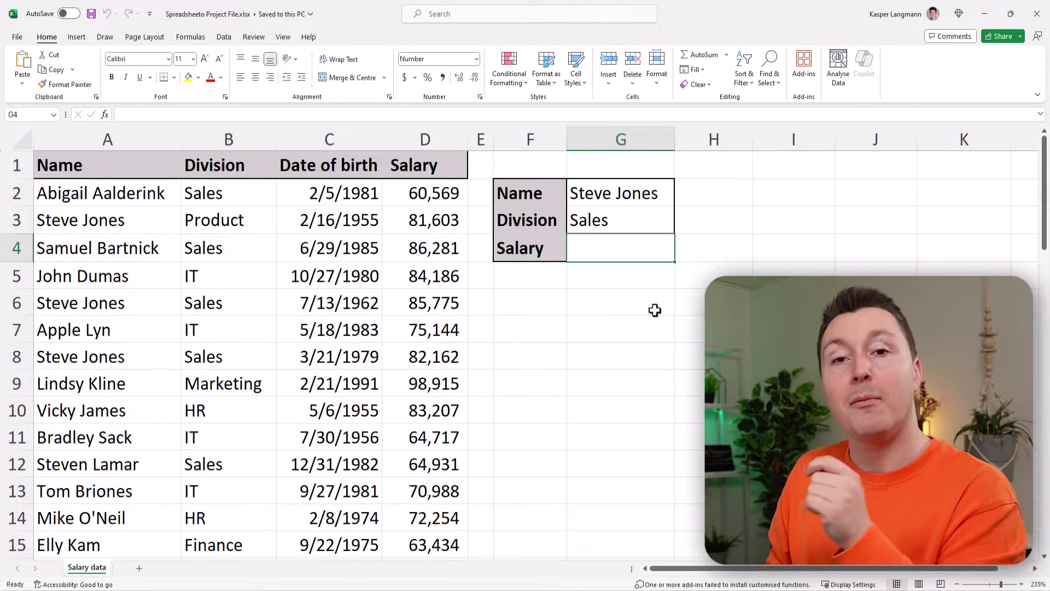
click(624, 192)
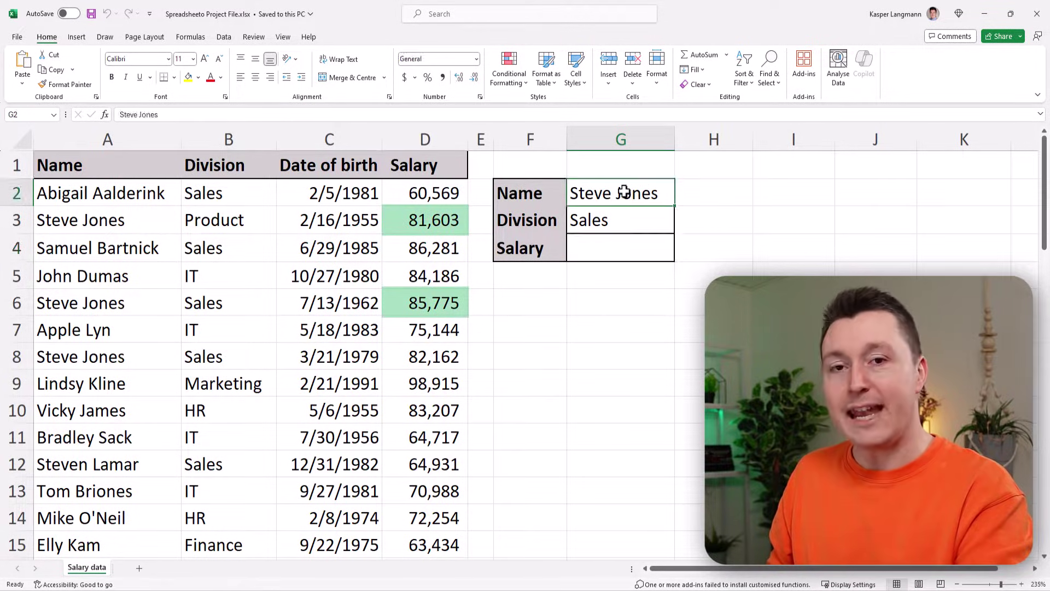
click(627, 247)
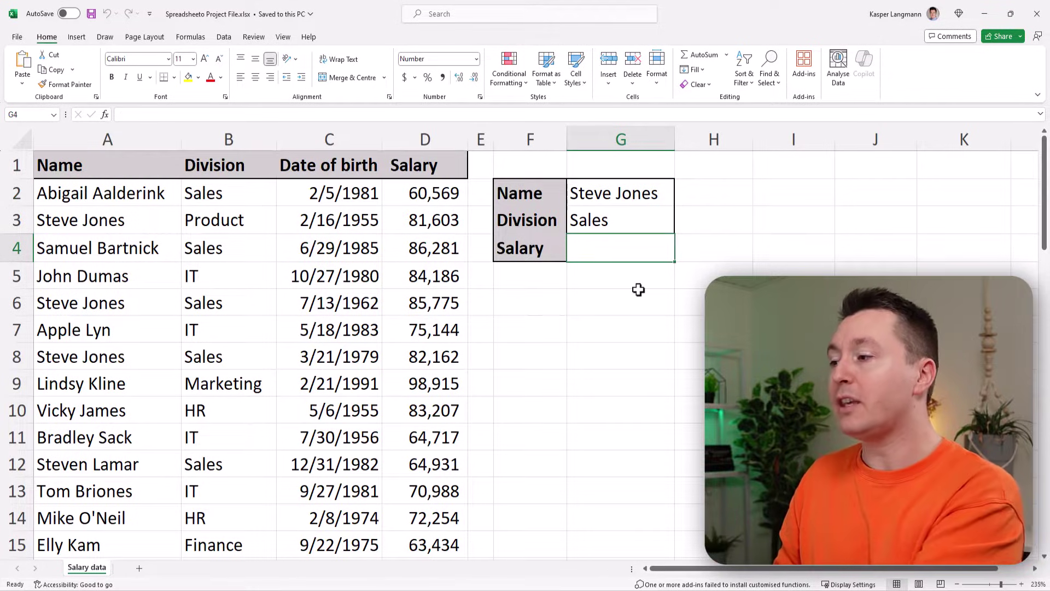
text(=)
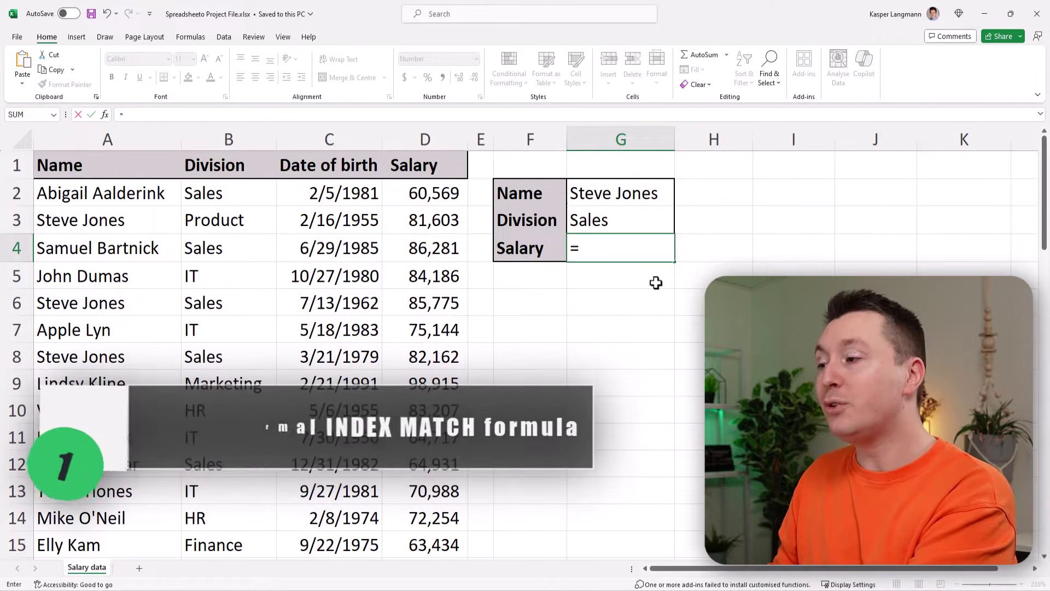
text(MATCH()
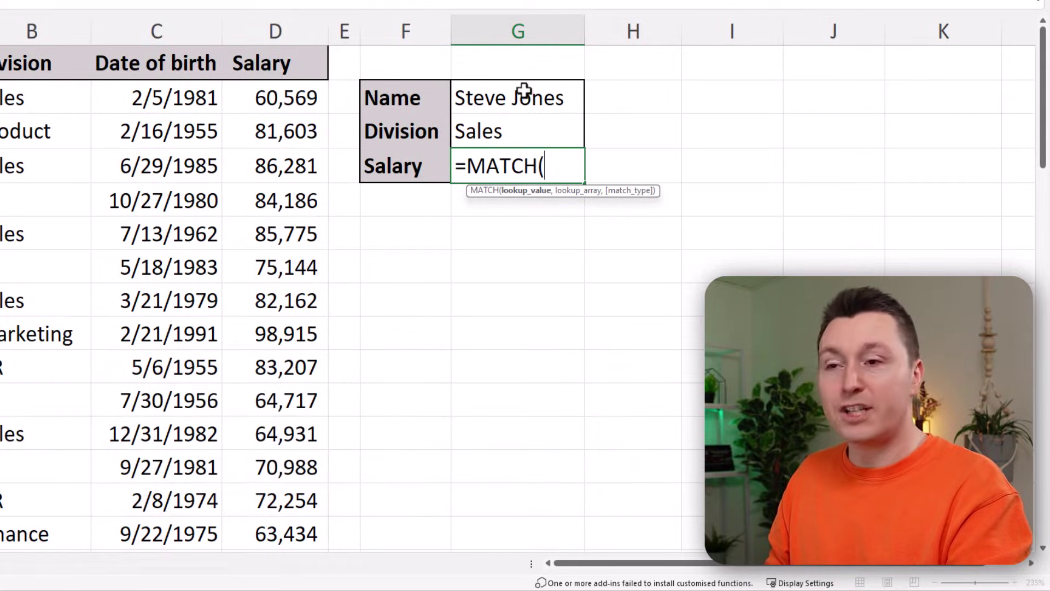
click(524, 91)
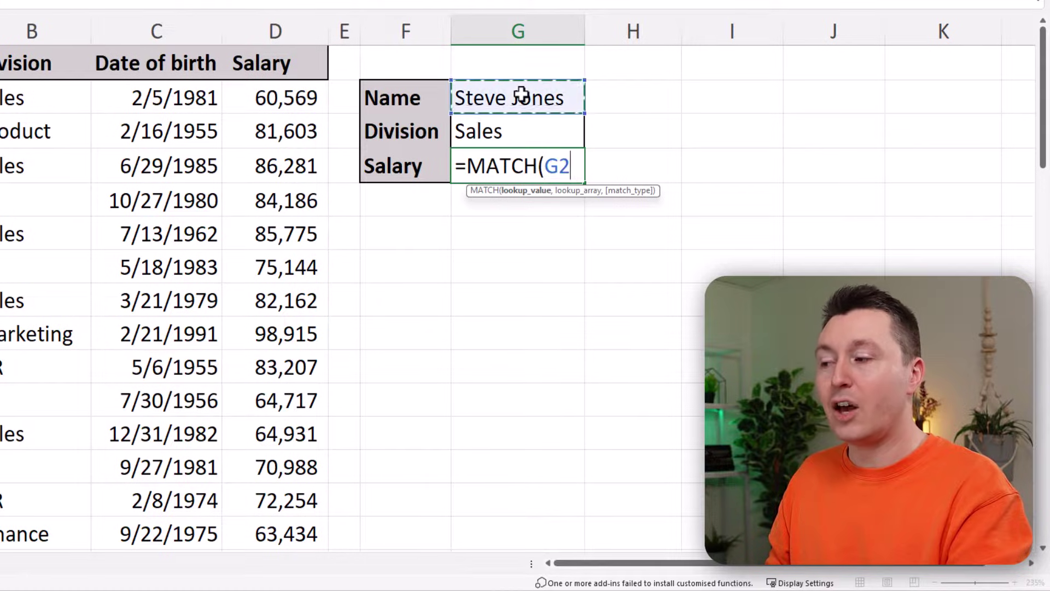
text(,)
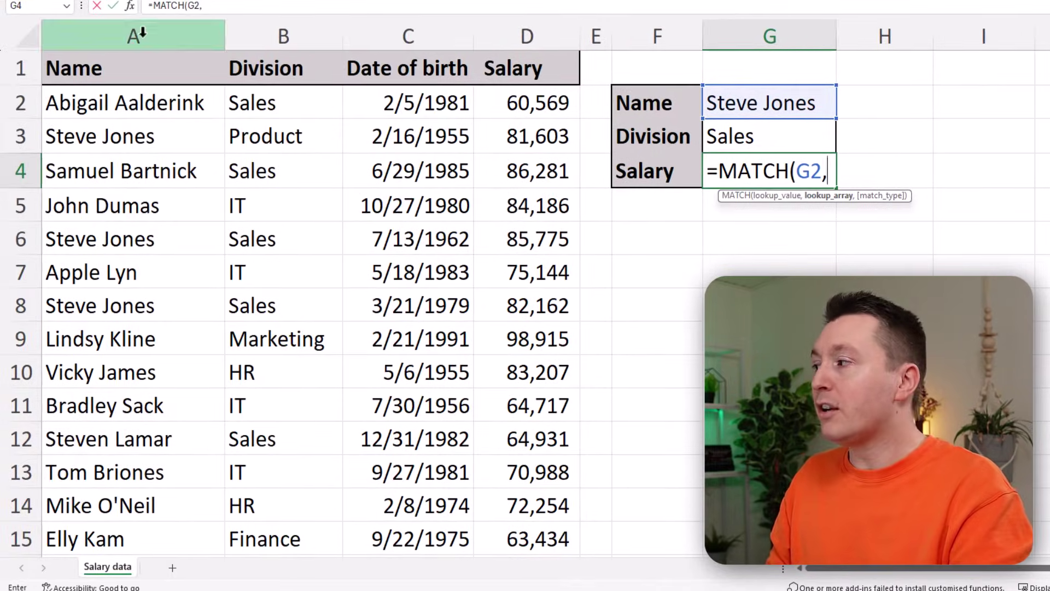
click(141, 34)
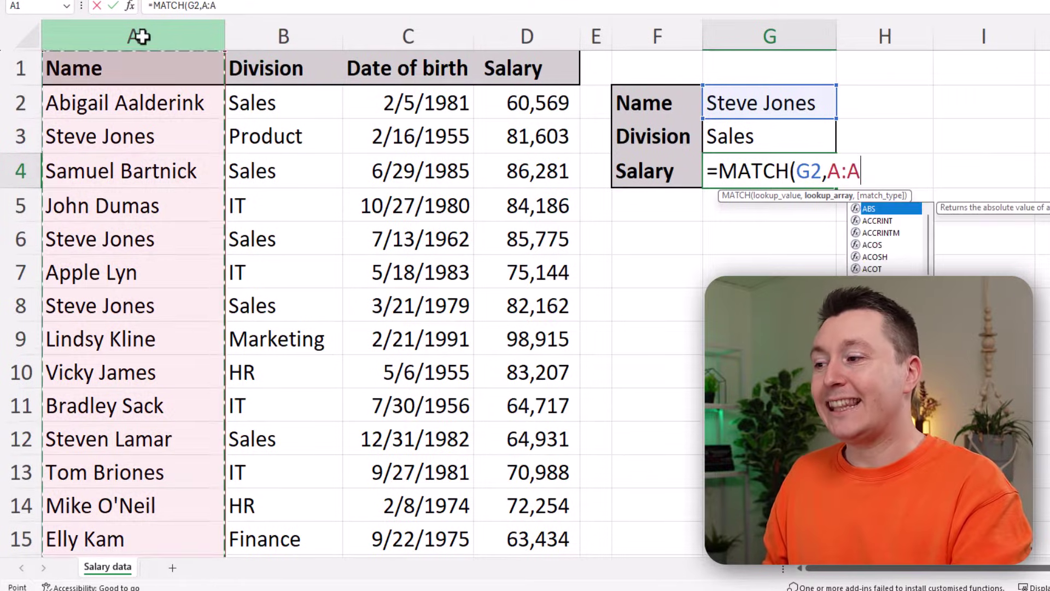
text(,)
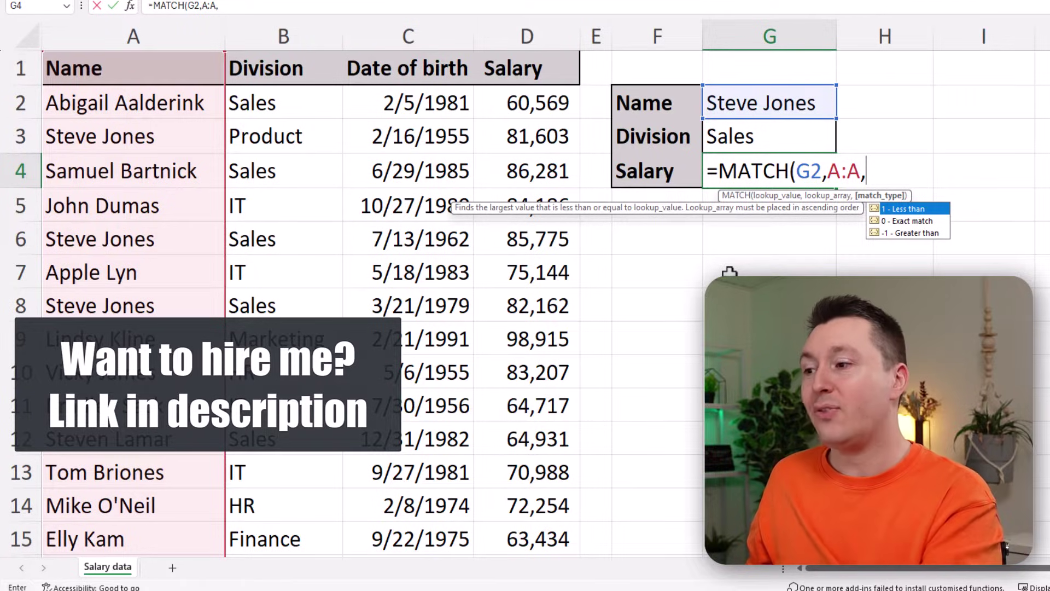
key(Down)
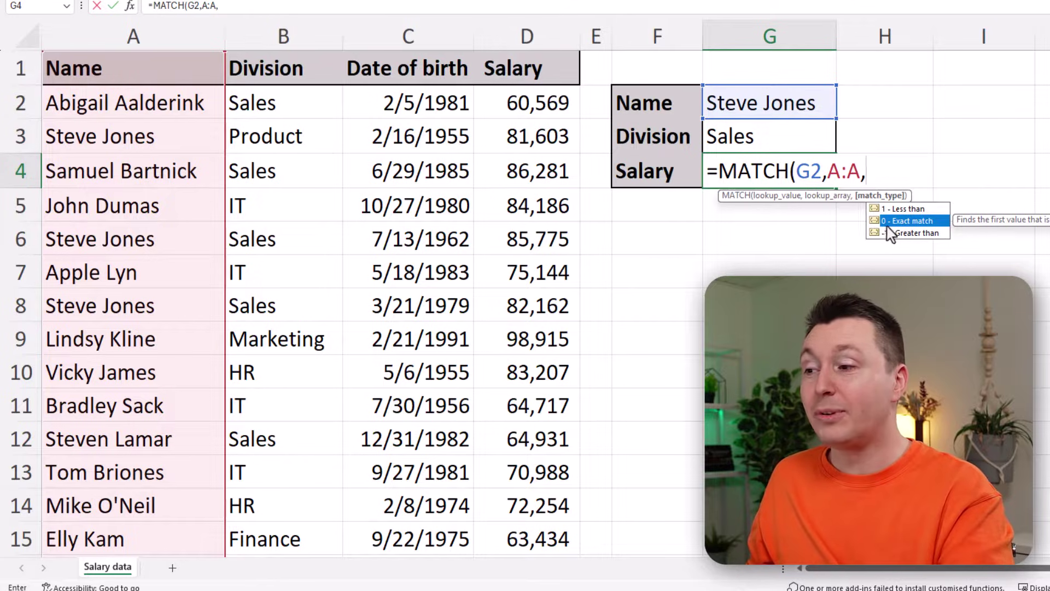
text(0)
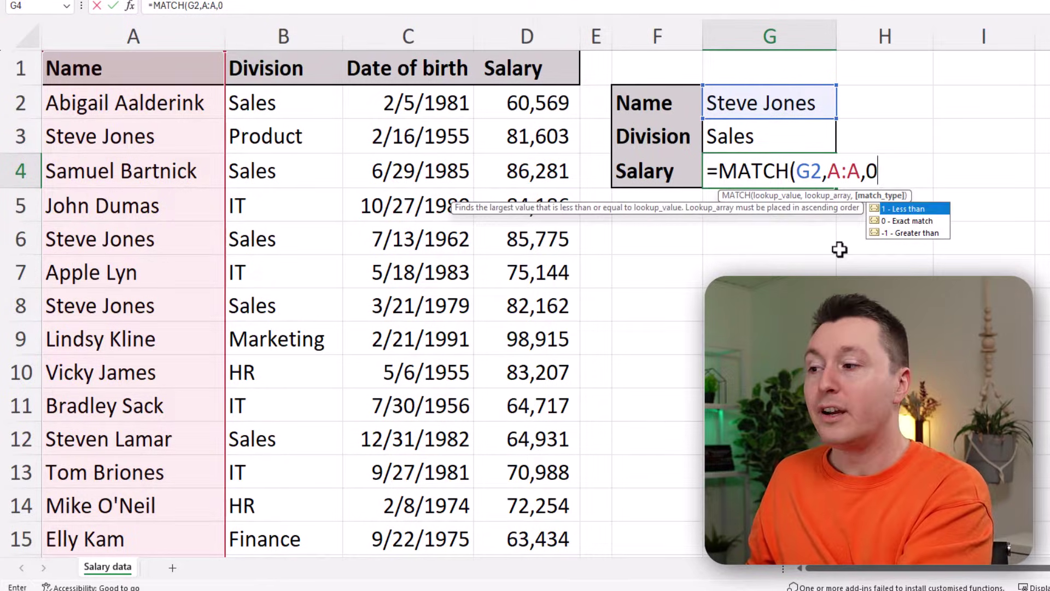
text())
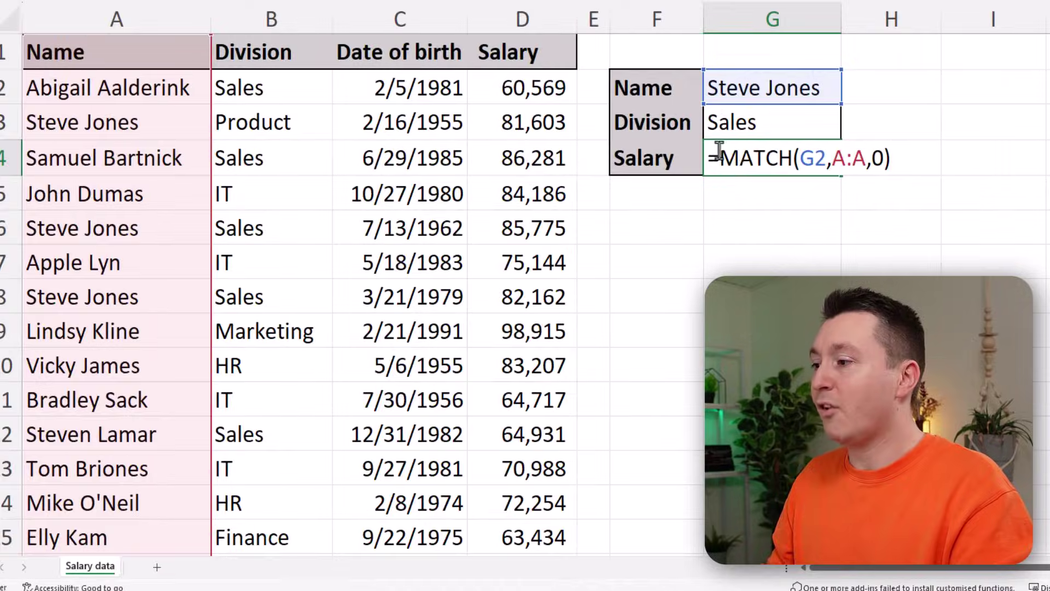
Wrap the MATCH in an INDEX over the Salary column so G4 holds =INDEX(D:D,MATCH(G2,A:A,0)).
click(719, 158)
text(INDEX)
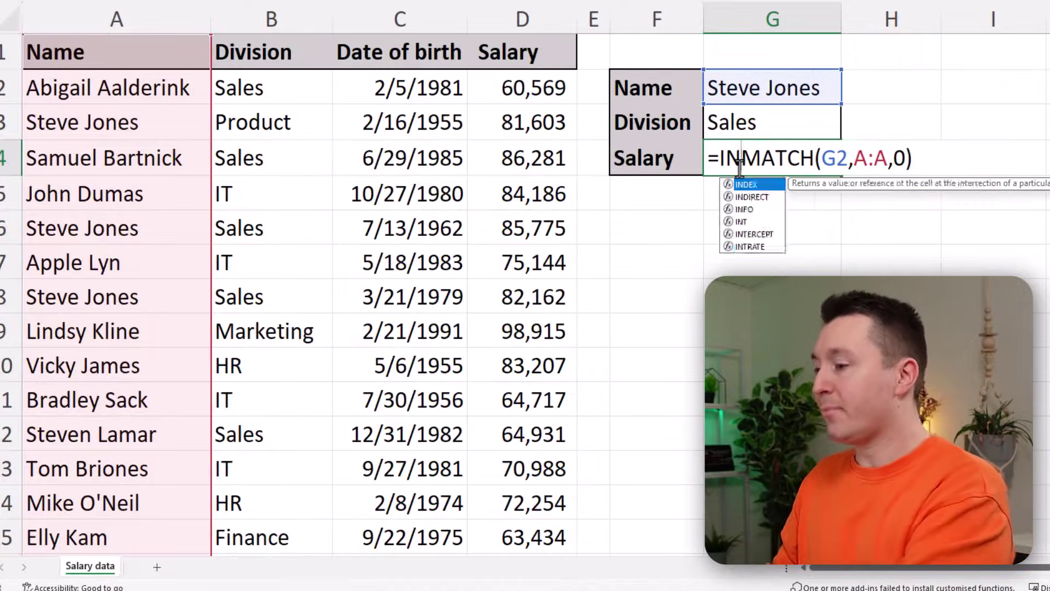
text(()
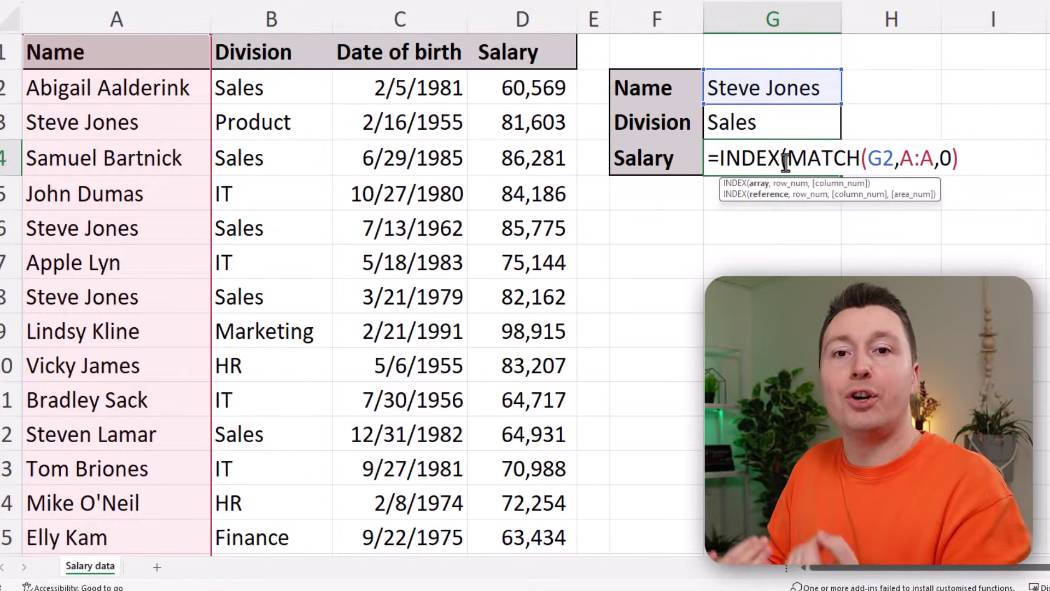
click(514, 15)
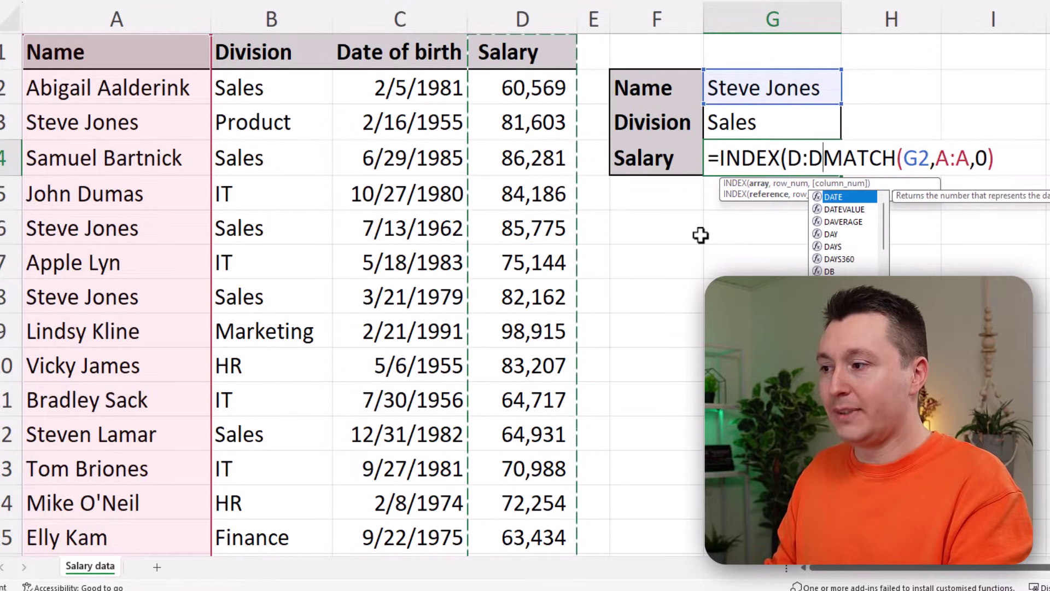
text(,0)
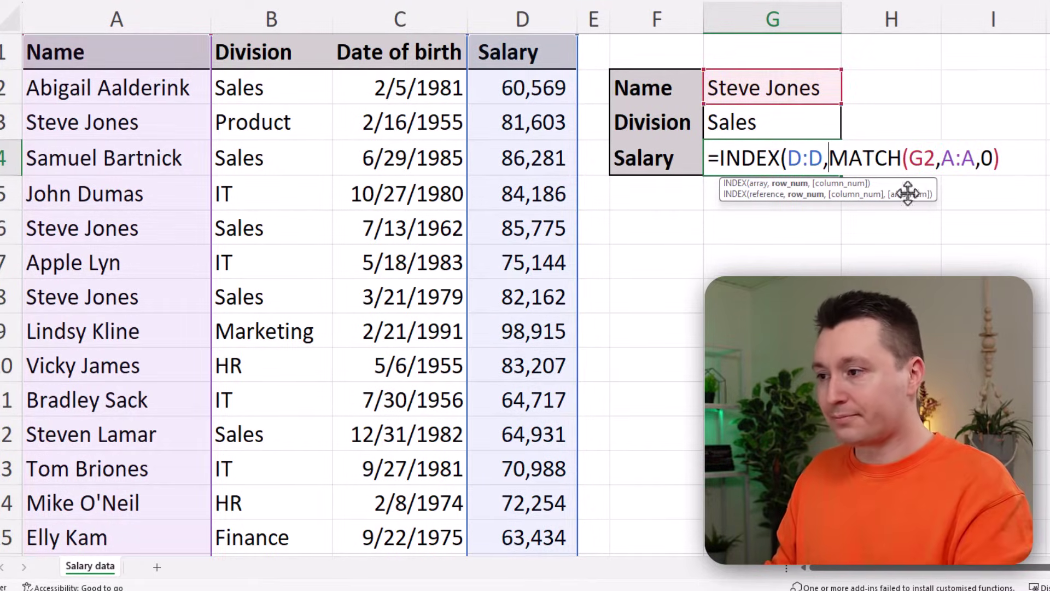
text())
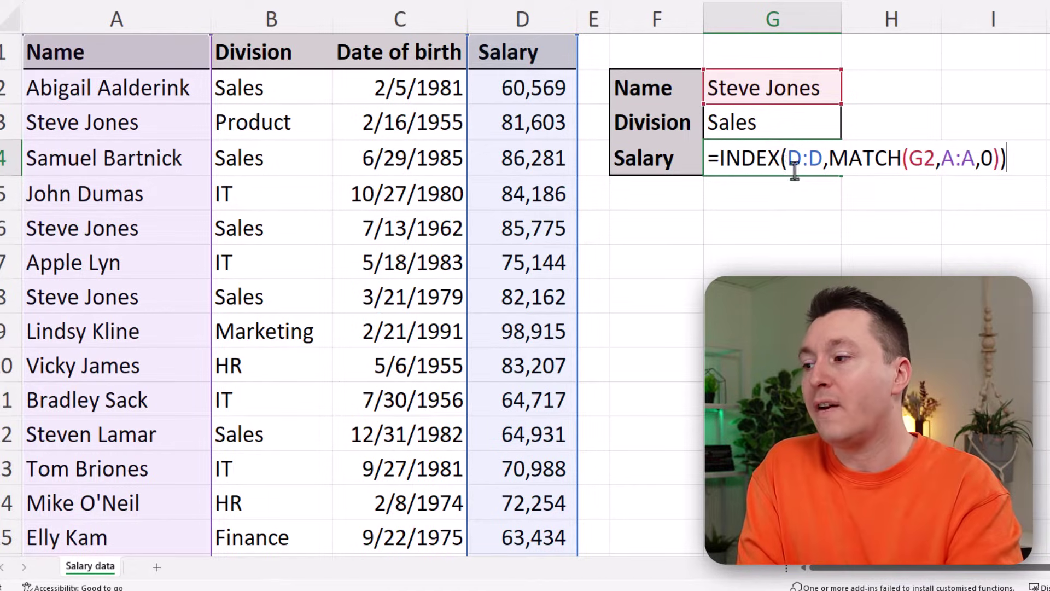
drag(788, 162, 1001, 160)
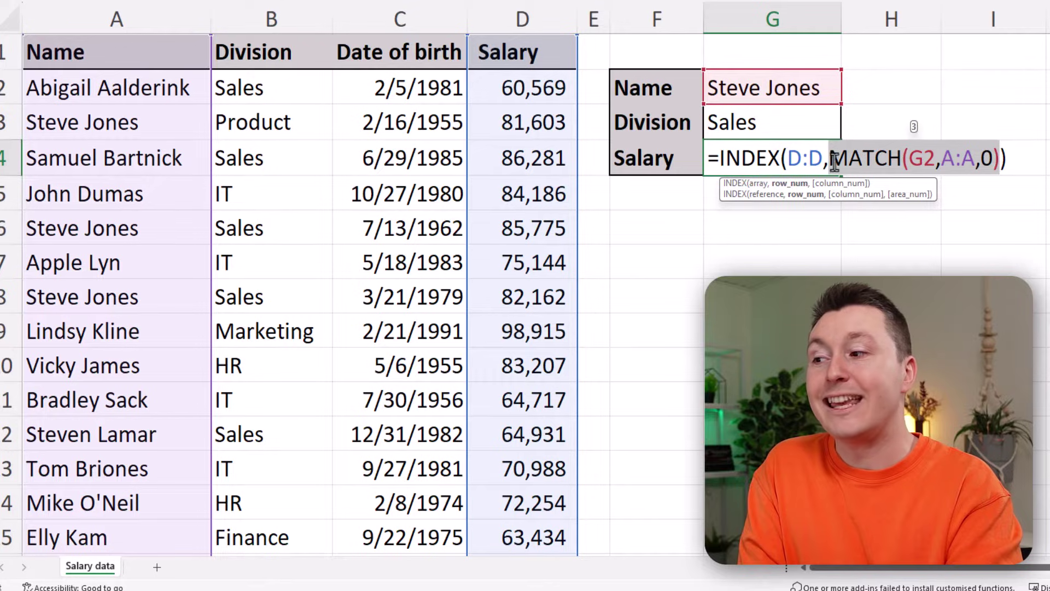
click(876, 159)
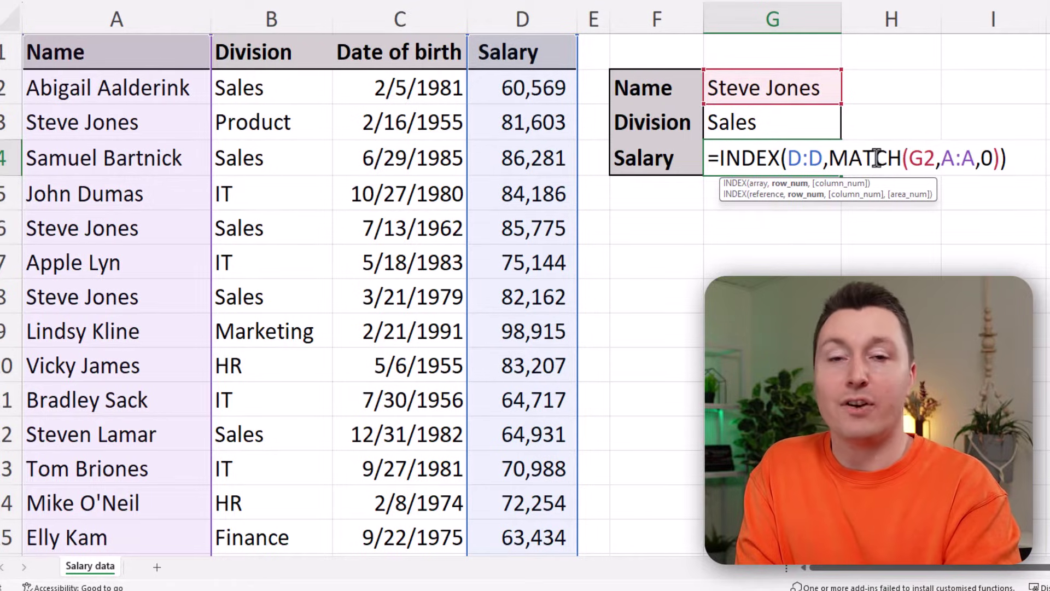
key(Return)
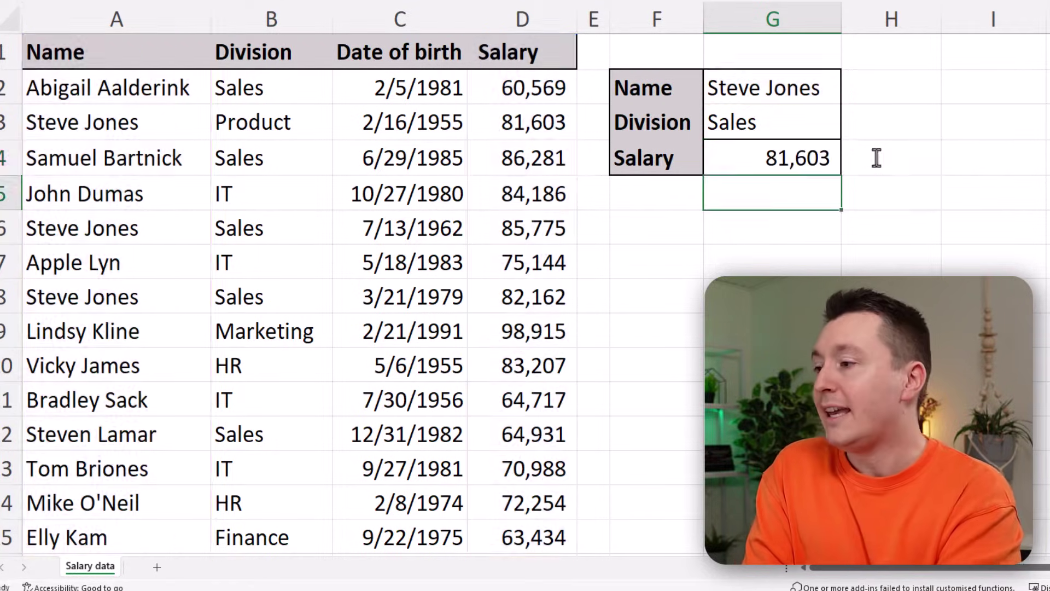
key(Up)
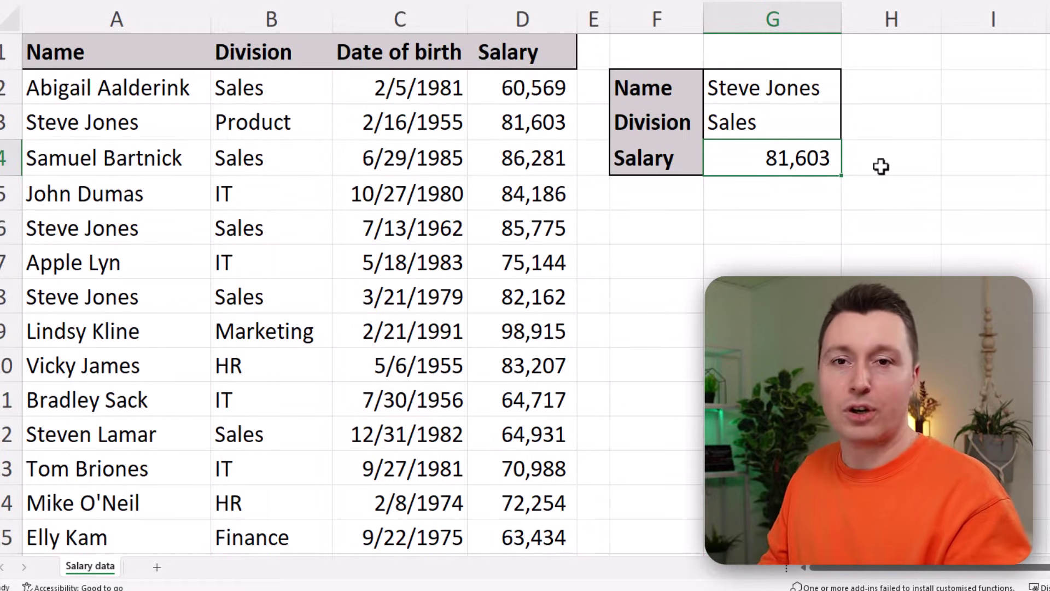
Replace the MATCH lookup value G2 in the G4 formula with 1.
double_click(808, 158)
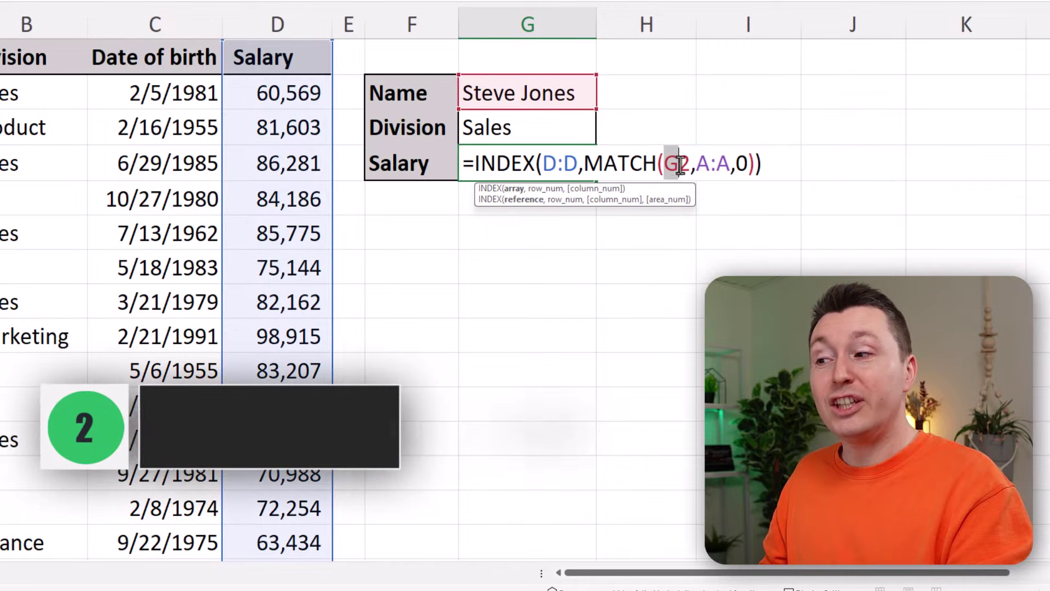
double_click(686, 164)
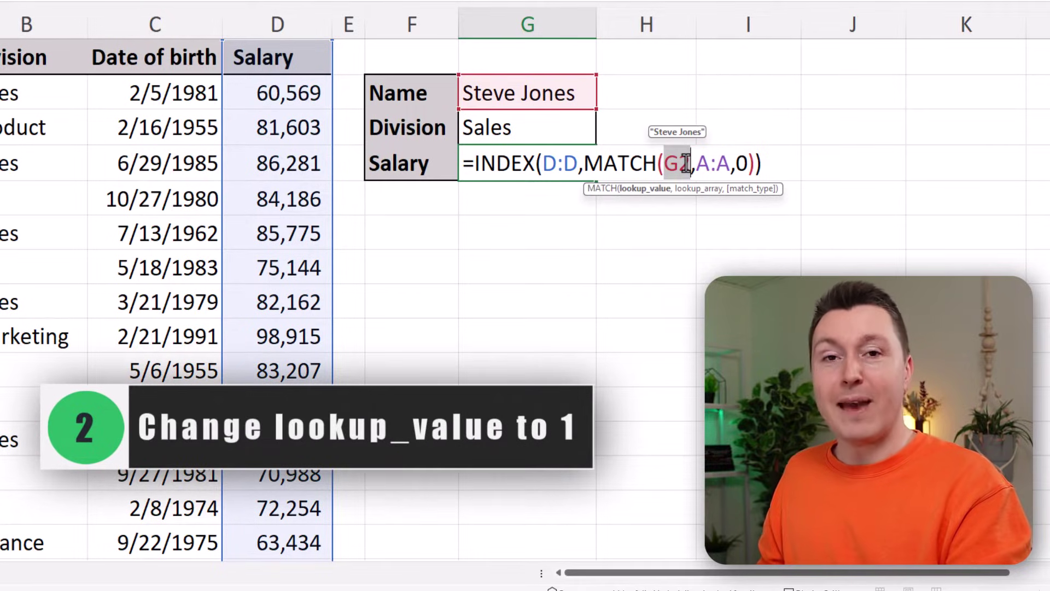
text(1)
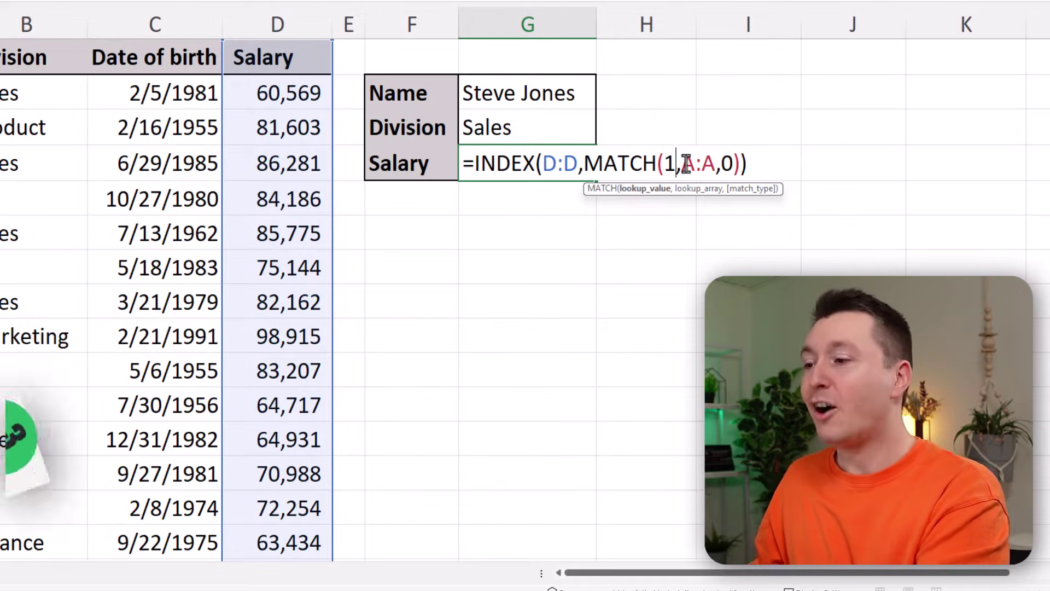
Replace the MATCH lookup array A:A with the name criterion (A:A=G2), followed by a multiplication sign.
drag(686, 163, 714, 164)
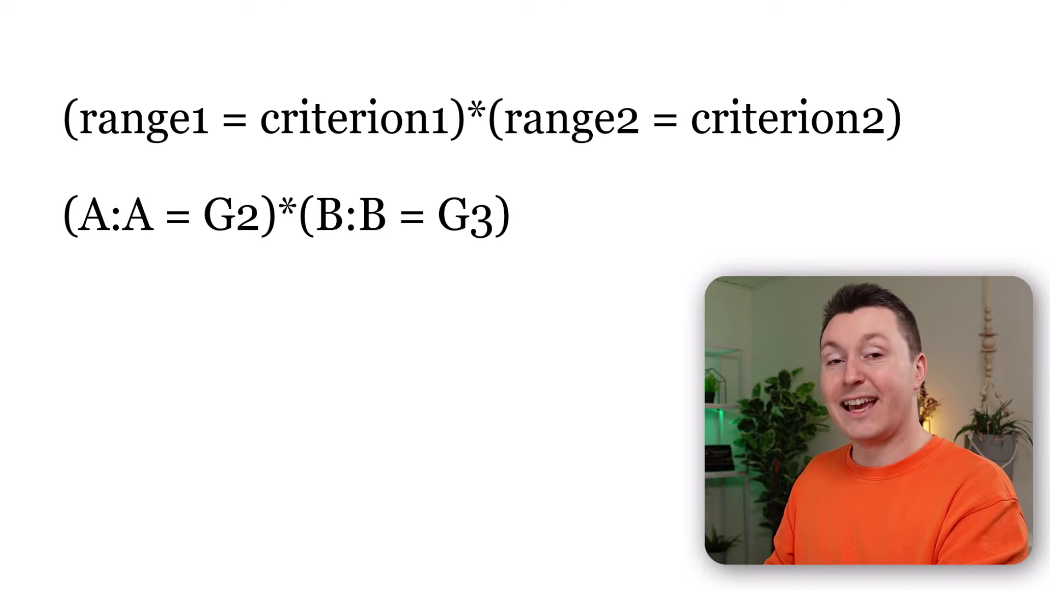
drag(757, 250, 781, 251)
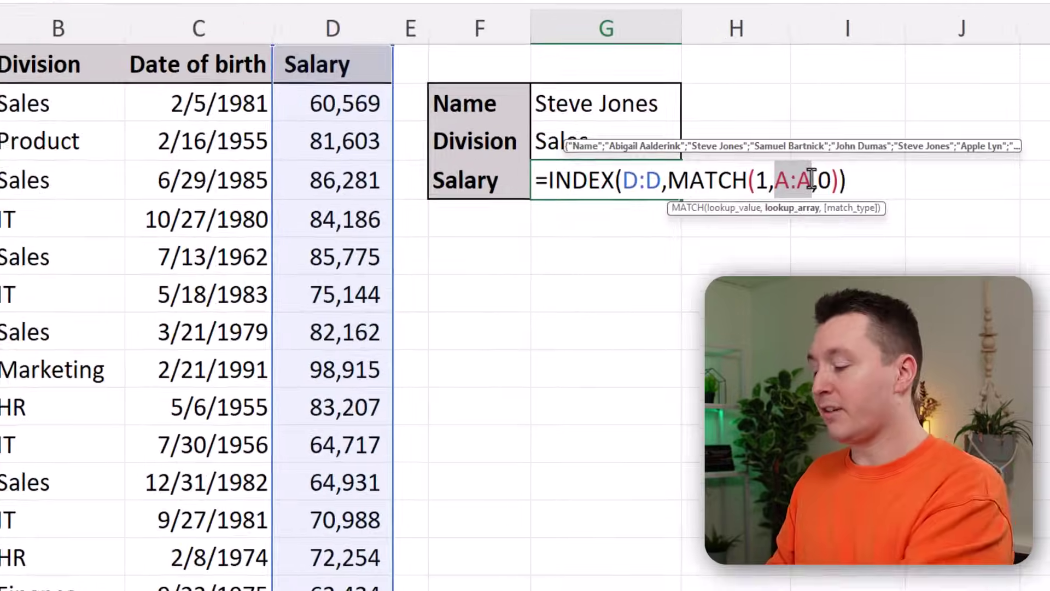
text(()
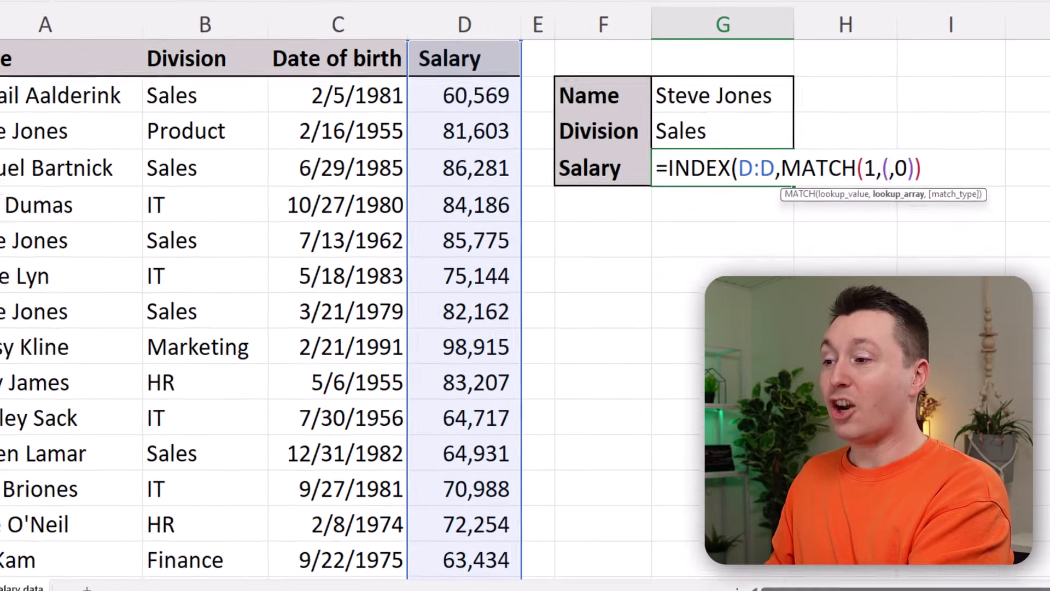
text(A:A=)
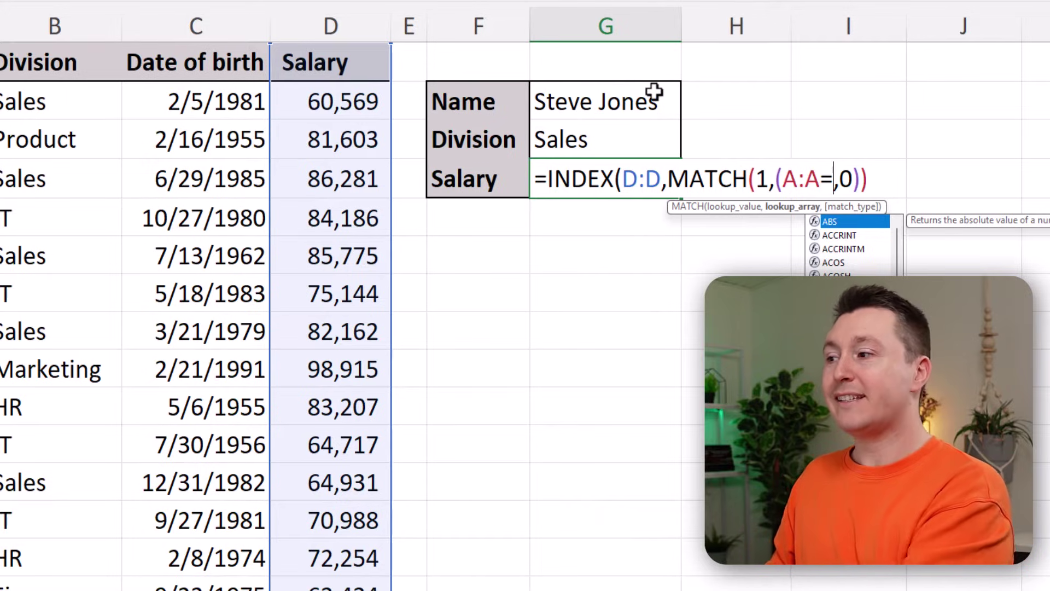
text(G2)
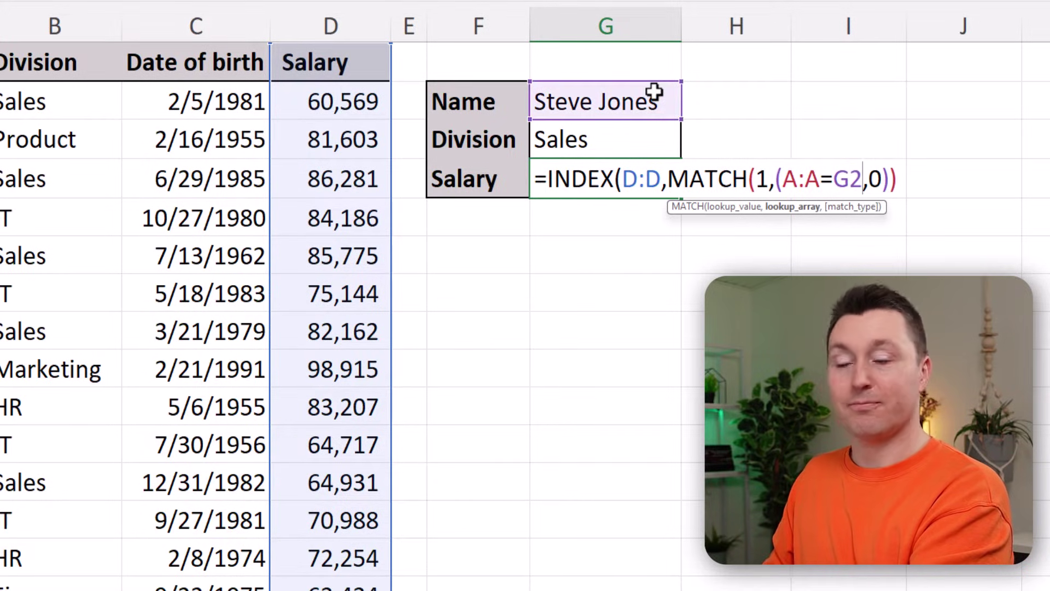
text()*)
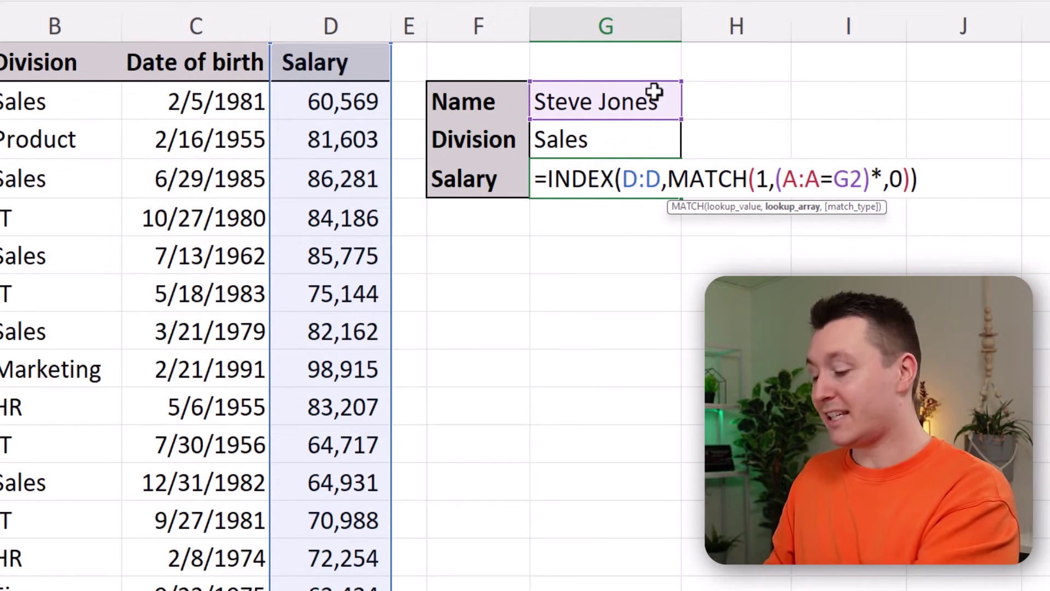
Add the division criterion (B:B=G3) as the second factor of the lookup array and commit the G4 formula.
text(()
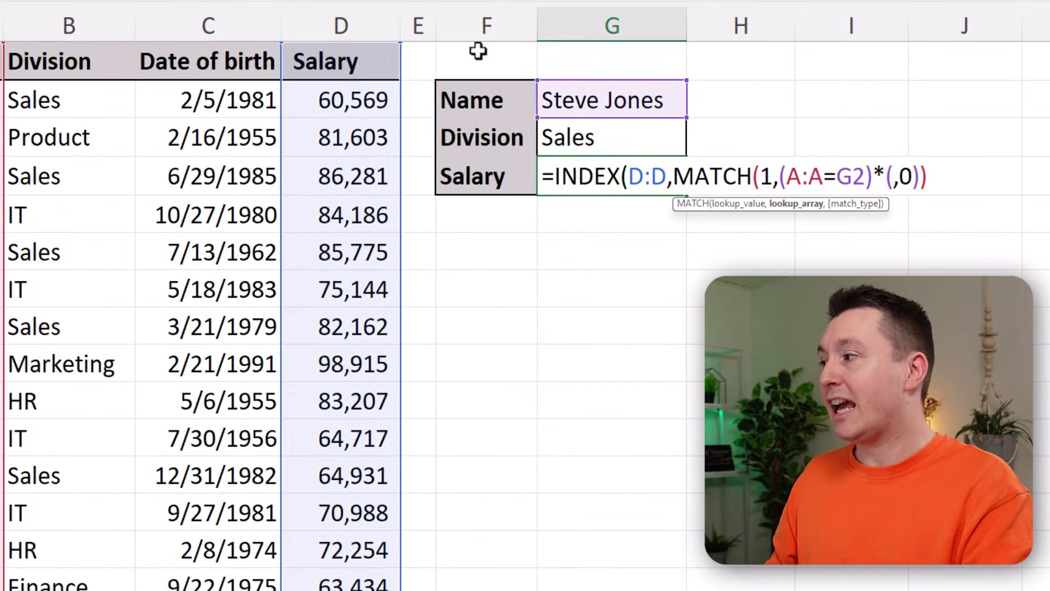
click(93, 32)
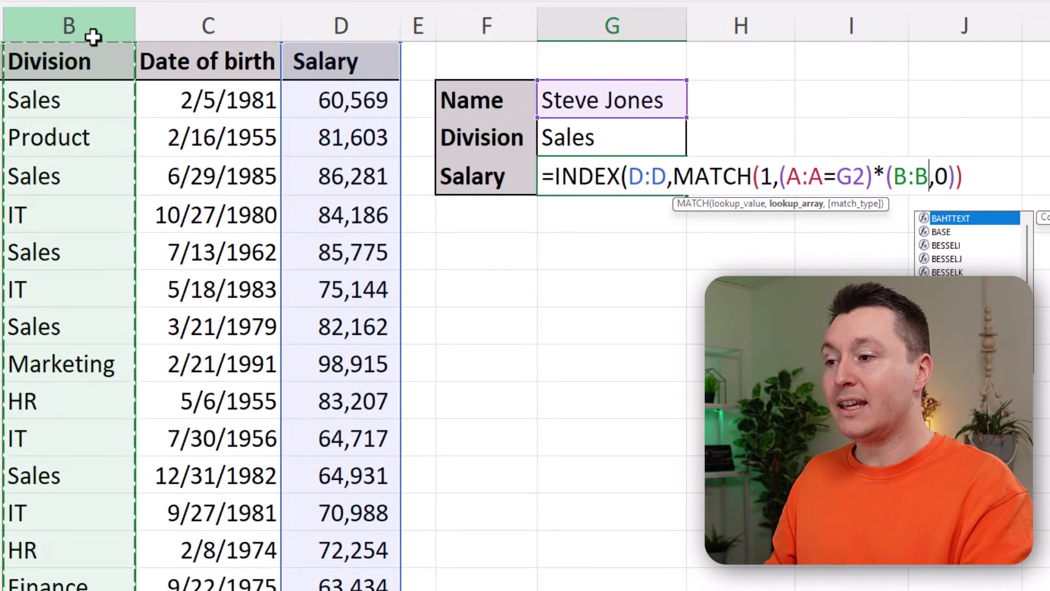
text(=)
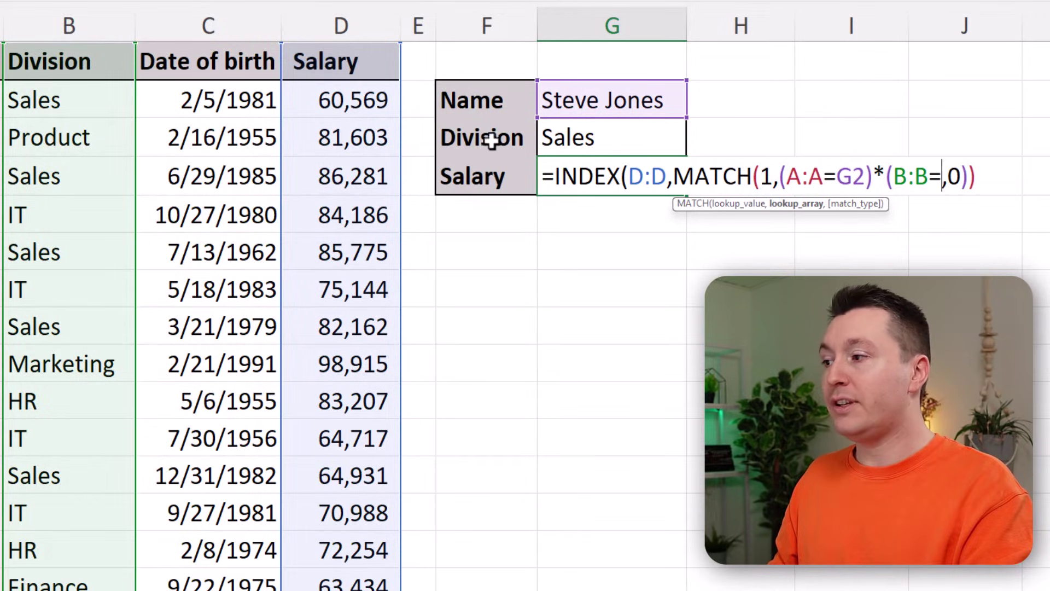
click(617, 136)
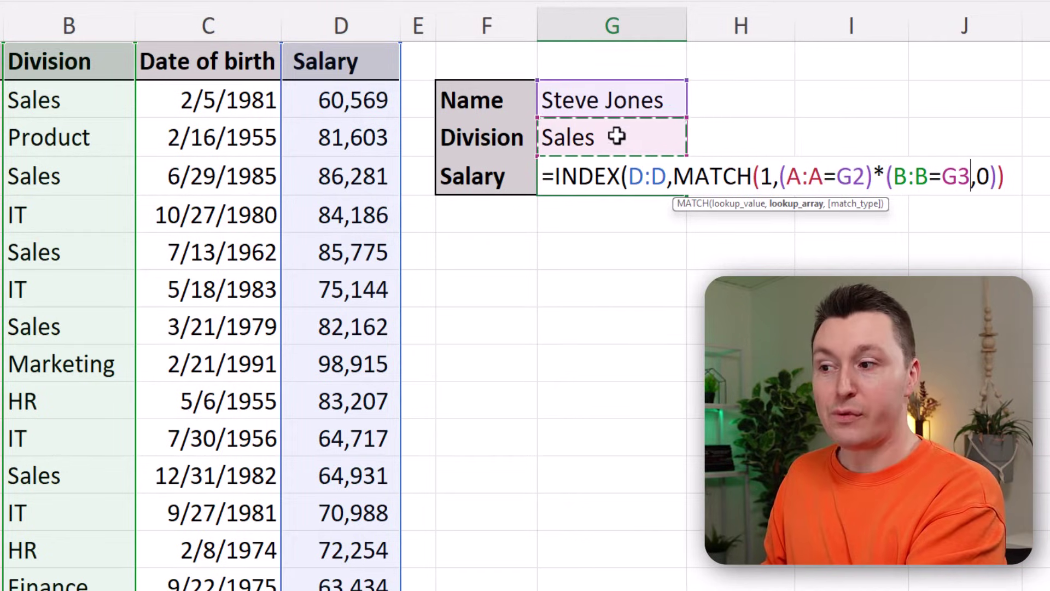
text())
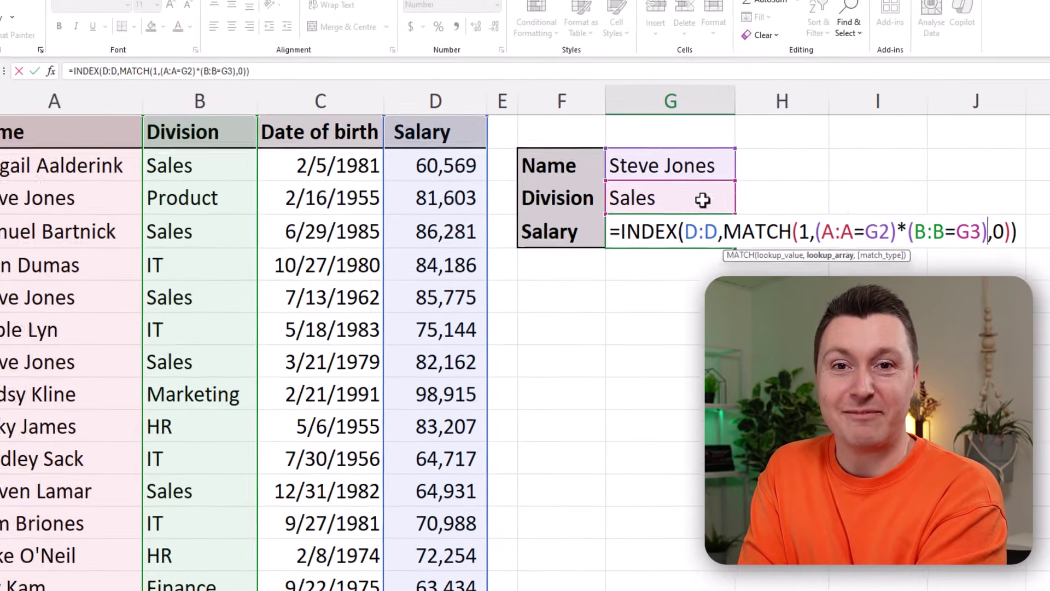
key(Return)
key(Up)
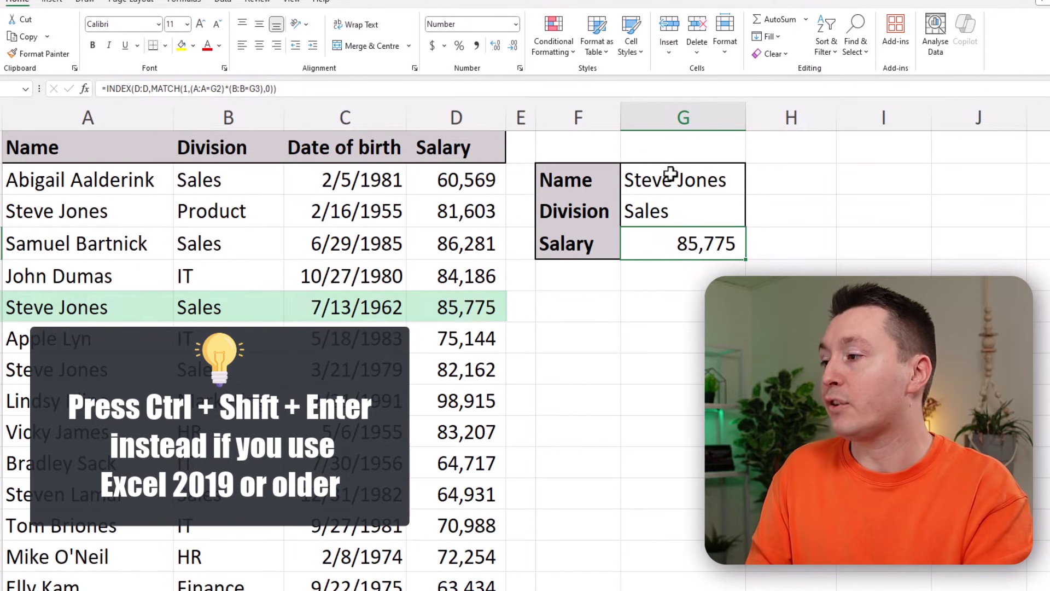
Check the division criterion and the salary result against the employee record in row 6 of the data table.
click(650, 211)
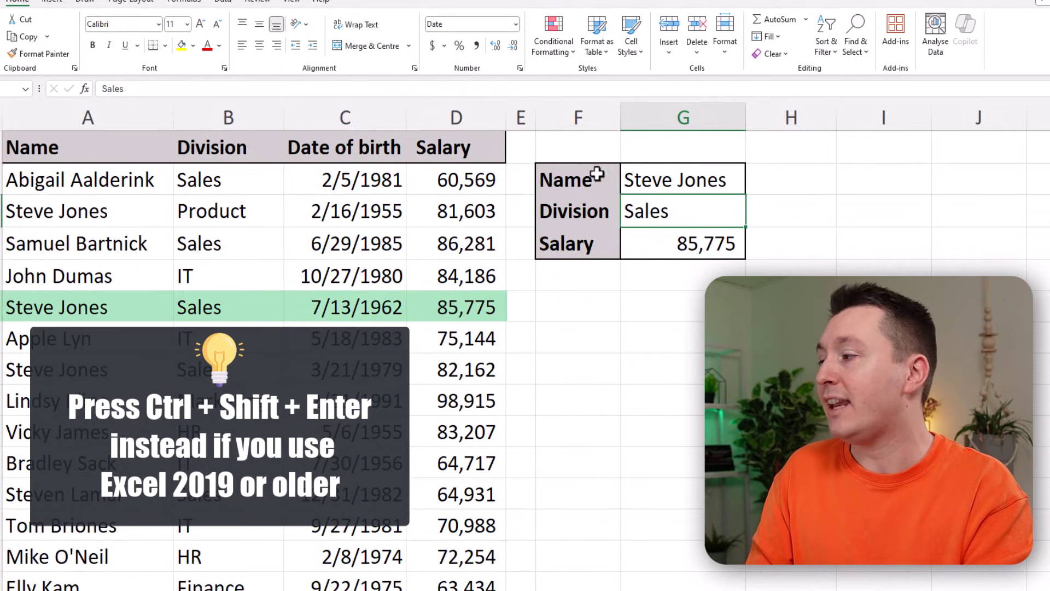
drag(57, 309, 450, 311)
click(482, 307)
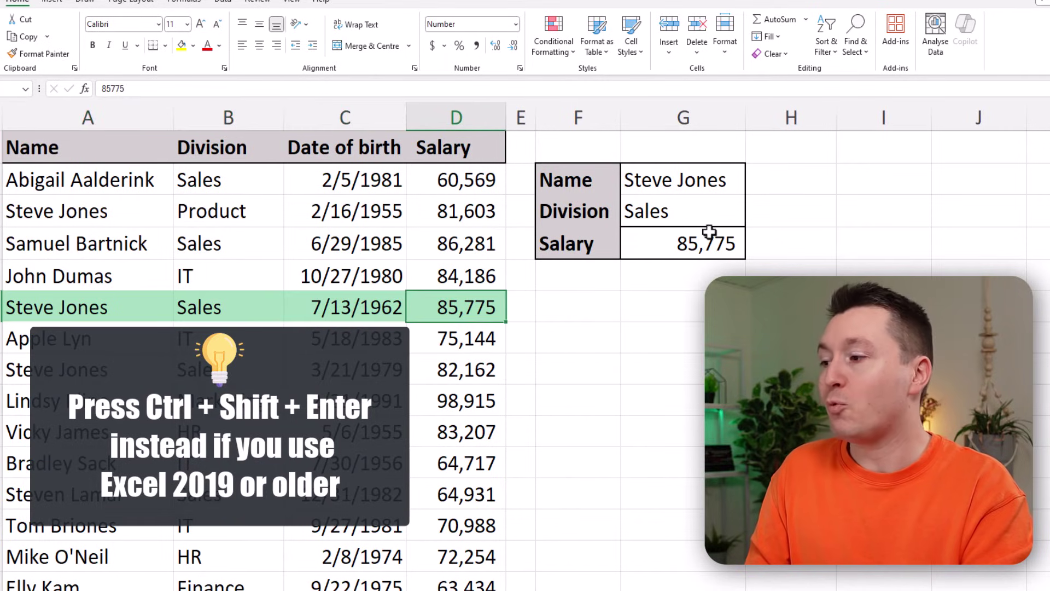